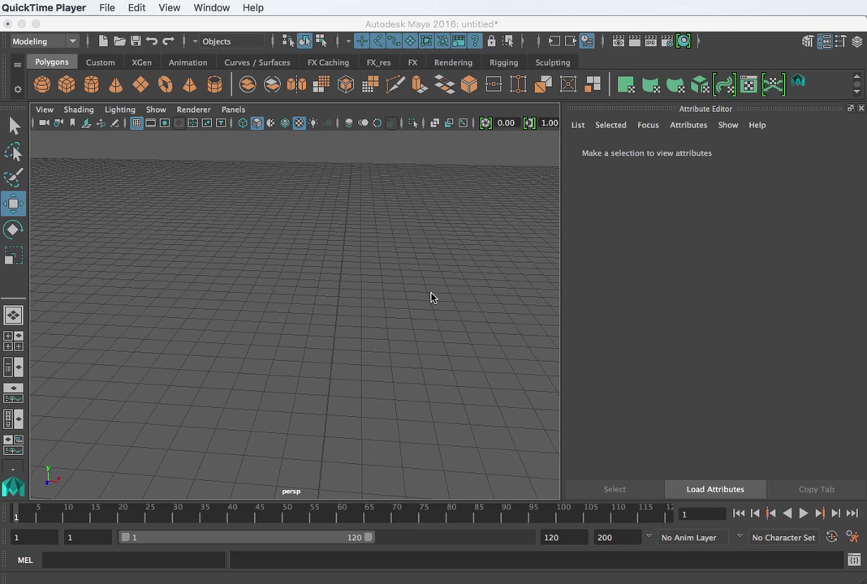
- Create a polygon sphere and raise it above the grid
scroll(431, 297, down, 5)
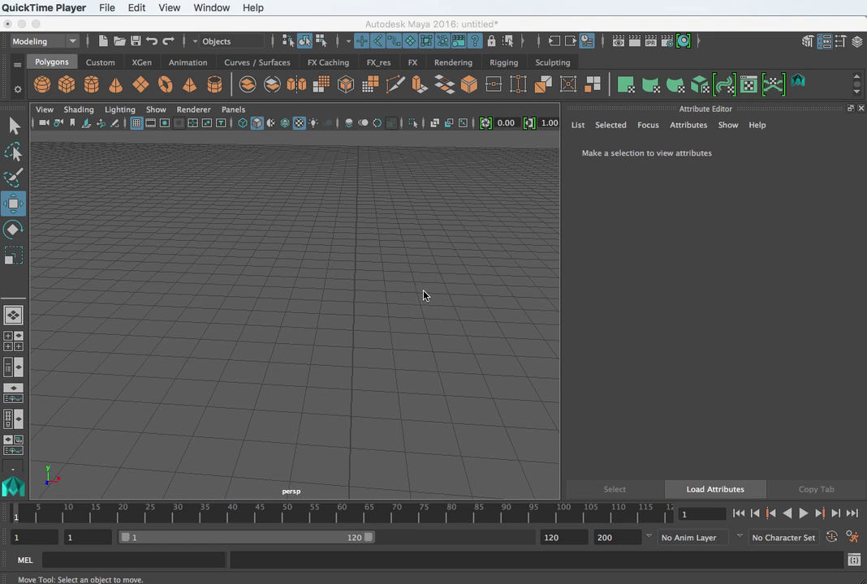
click(41, 84)
scroll(334, 303, down, 10)
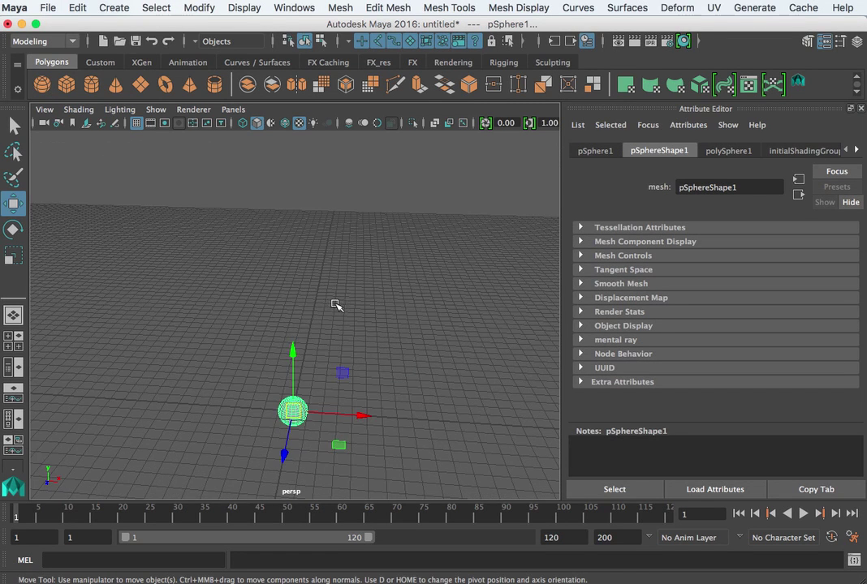
drag(290, 357, 292, 144)
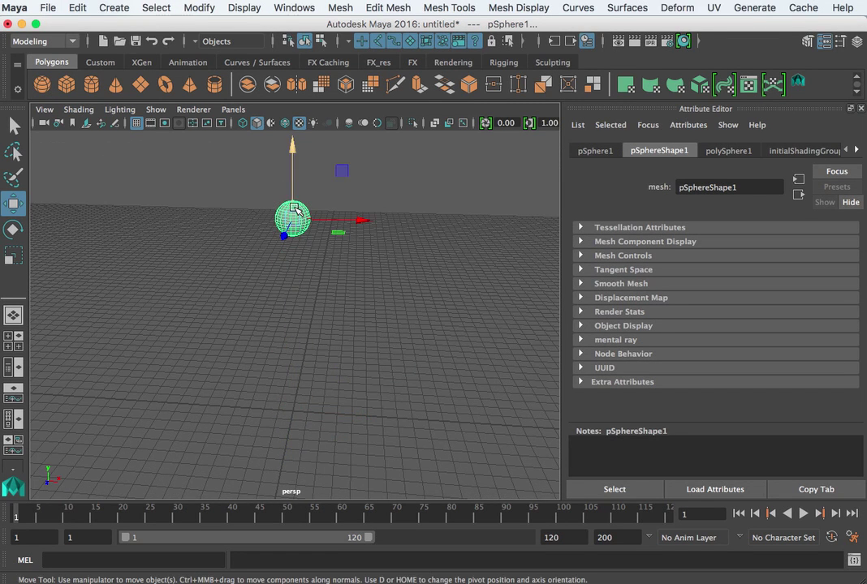
- Assign a new Blinn material to the sphere through its context menu
right_click(293, 210)
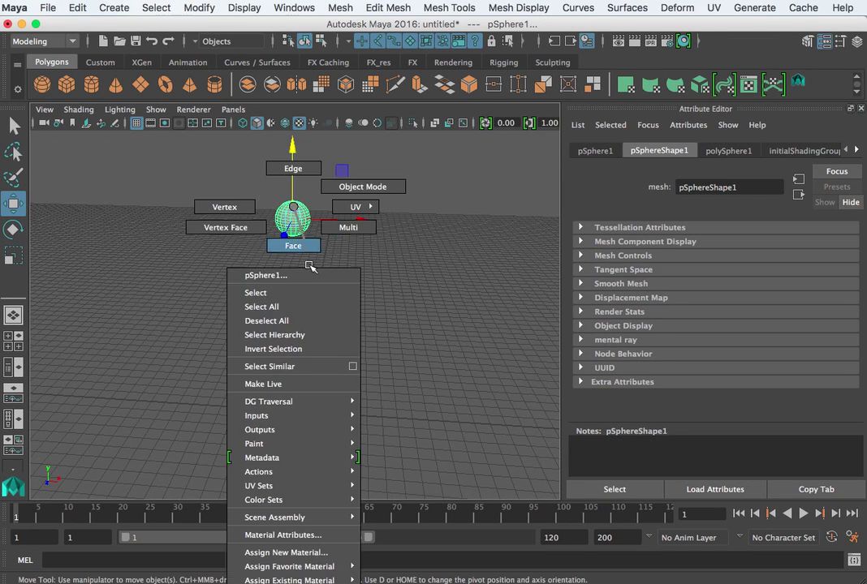
click(325, 554)
click(511, 366)
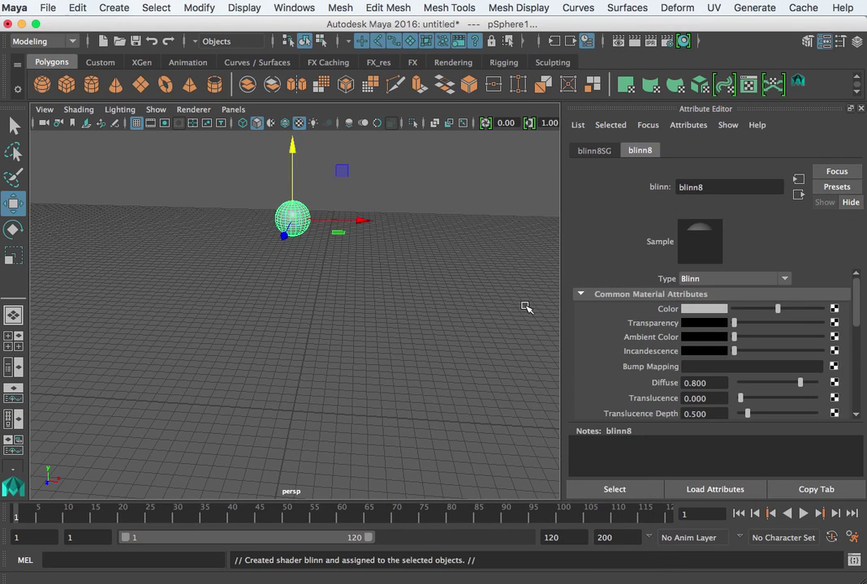
scroll(731, 304, down, 2)
scroll(736, 309, up, 2)
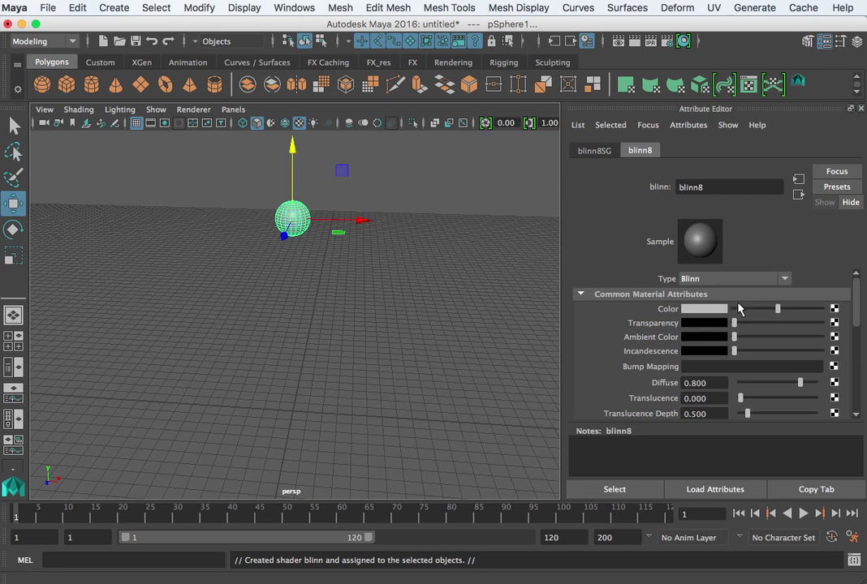
- Reselect the sphere and slightly darken the blinn8 material's Color slider
click(432, 246)
click(292, 216)
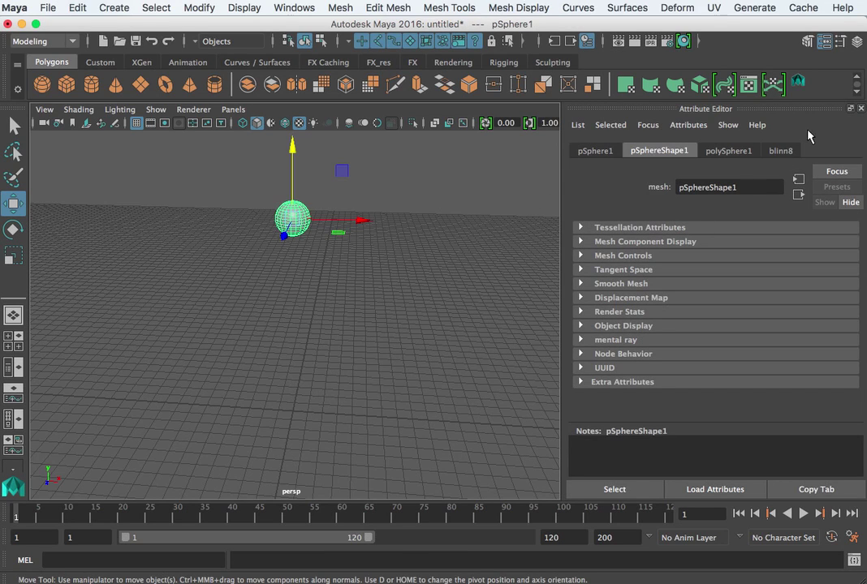
click(383, 268)
click(291, 214)
click(781, 151)
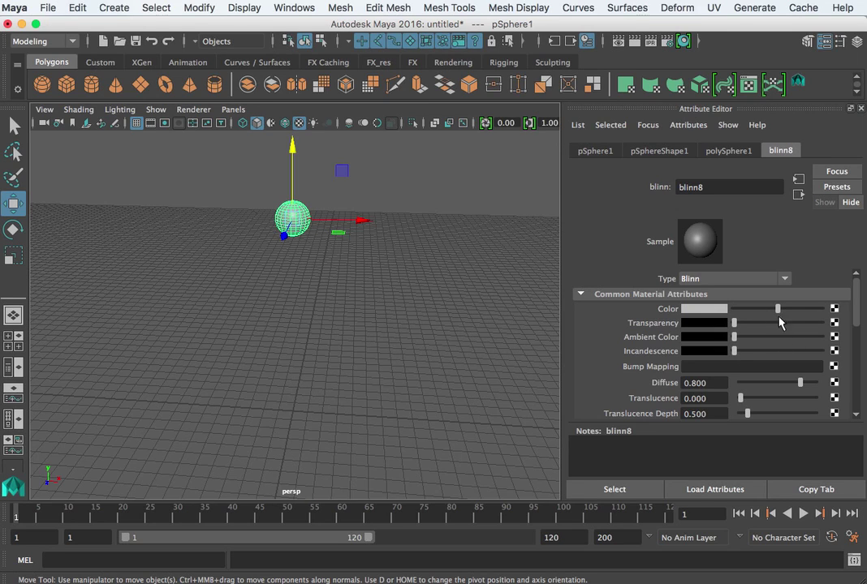
drag(778, 310, 771, 309)
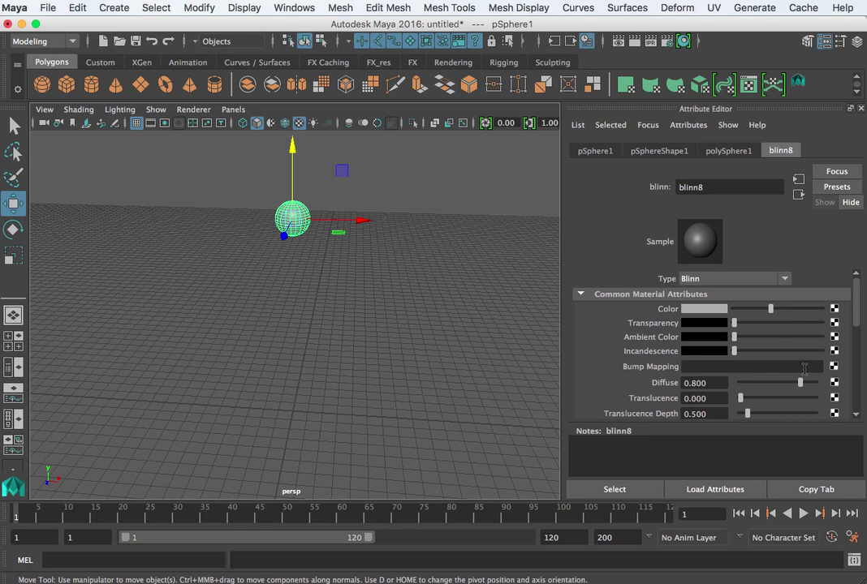
- Connect a Fractal 2D texture to blinn8's Bump Mapping, creating fractal4 via bump2d7
click(833, 366)
drag(542, 203, 554, 51)
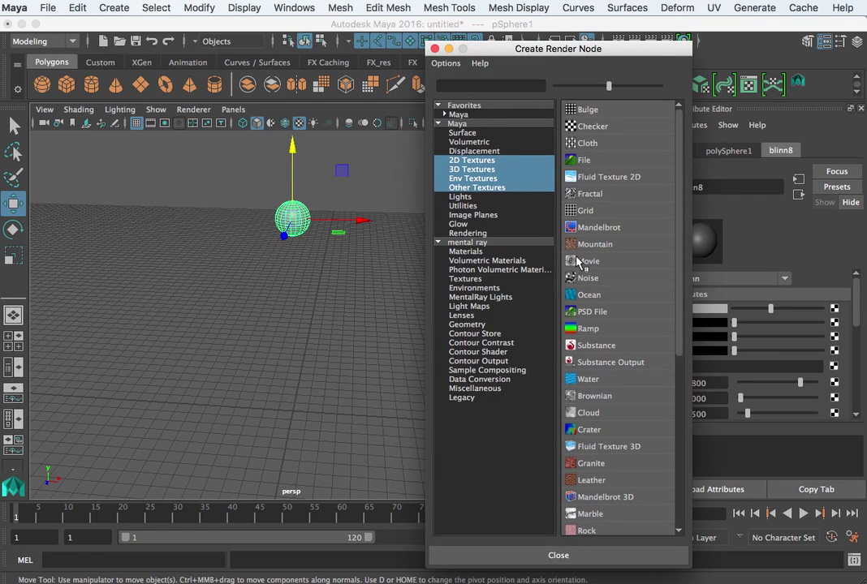
click(578, 194)
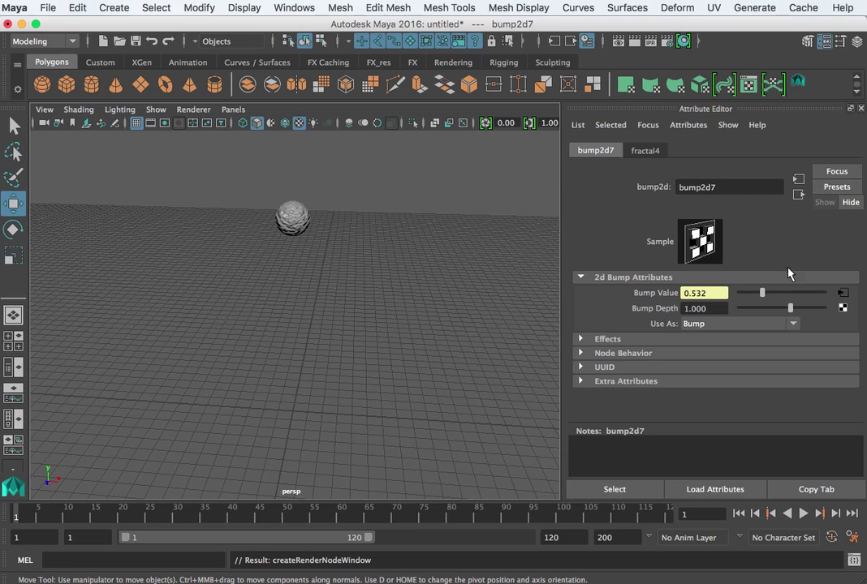
click(842, 300)
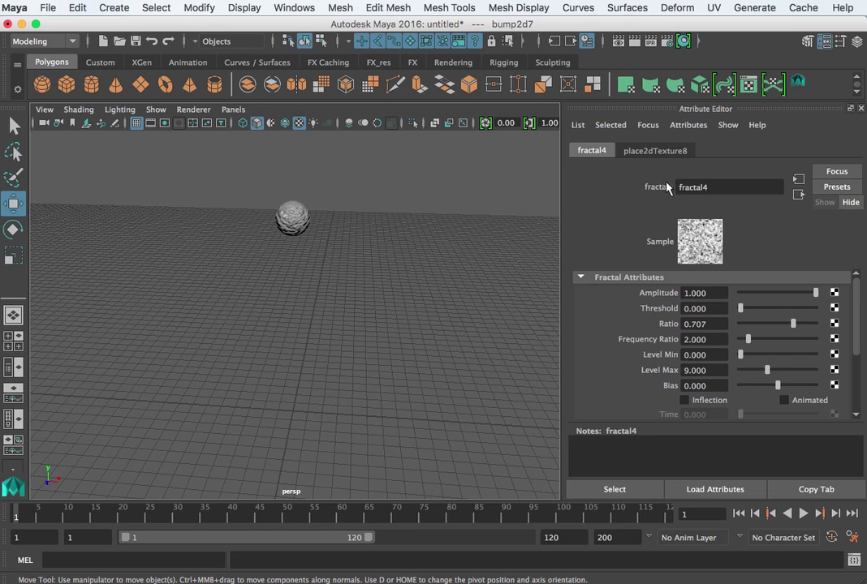
click(797, 185)
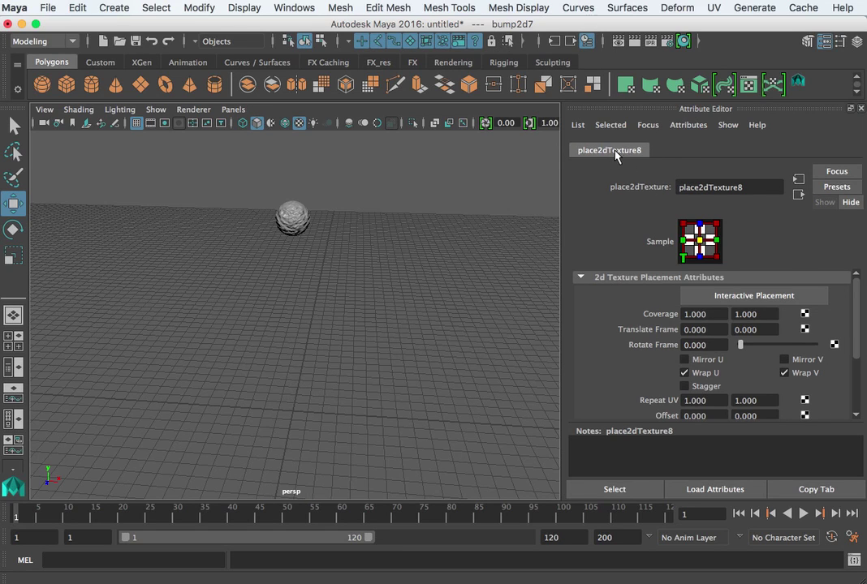
scroll(713, 330, down, 3)
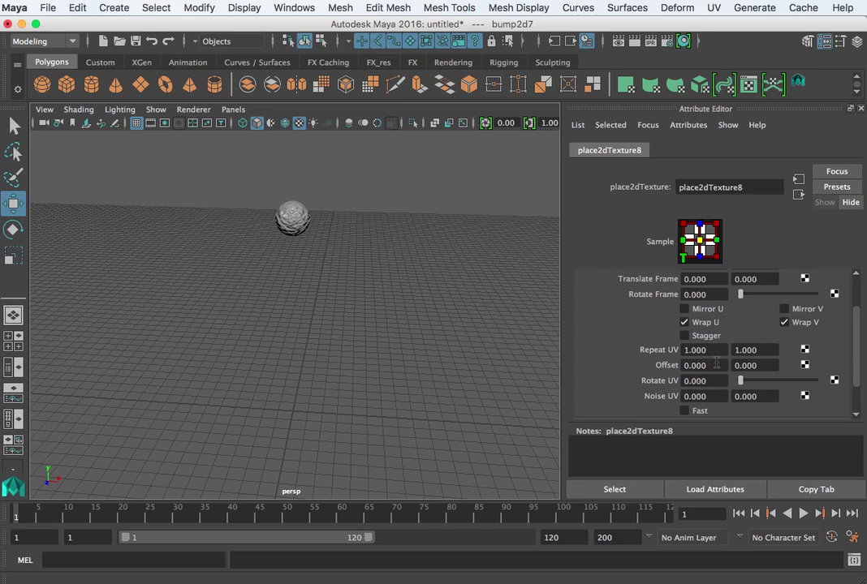
click(695, 349)
key(Tab)
scroll(708, 277, up, 2)
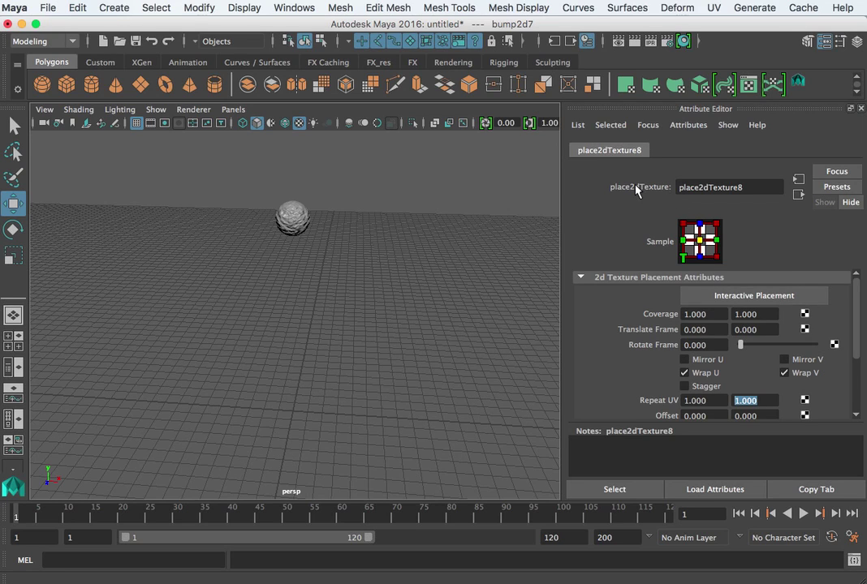
click(802, 198)
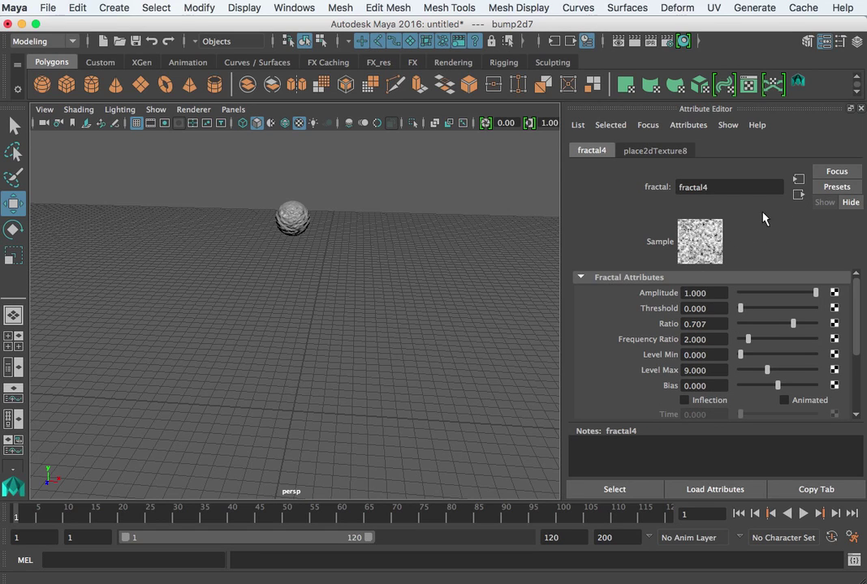
click(799, 196)
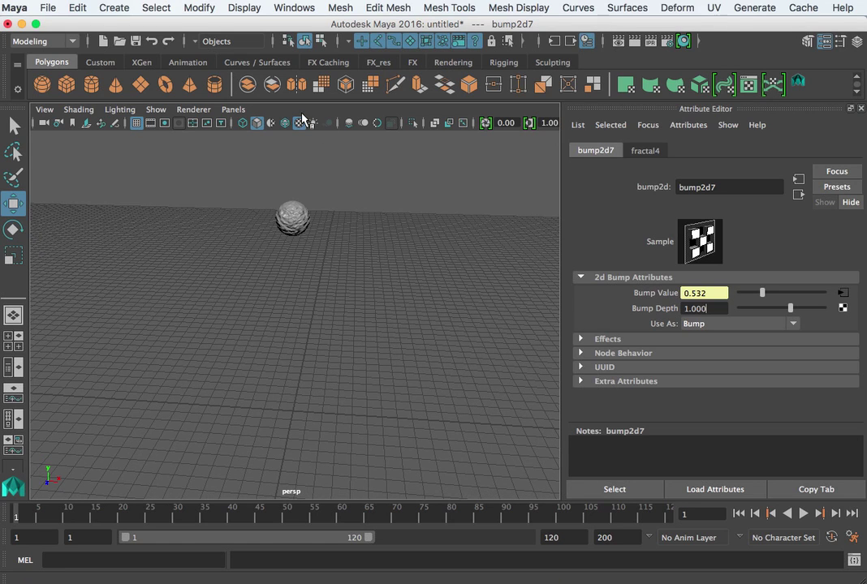
- Open Windows > Rendering Editors > Hypershade and shift its window up and left
click(298, 8)
mouse_move(311, 87)
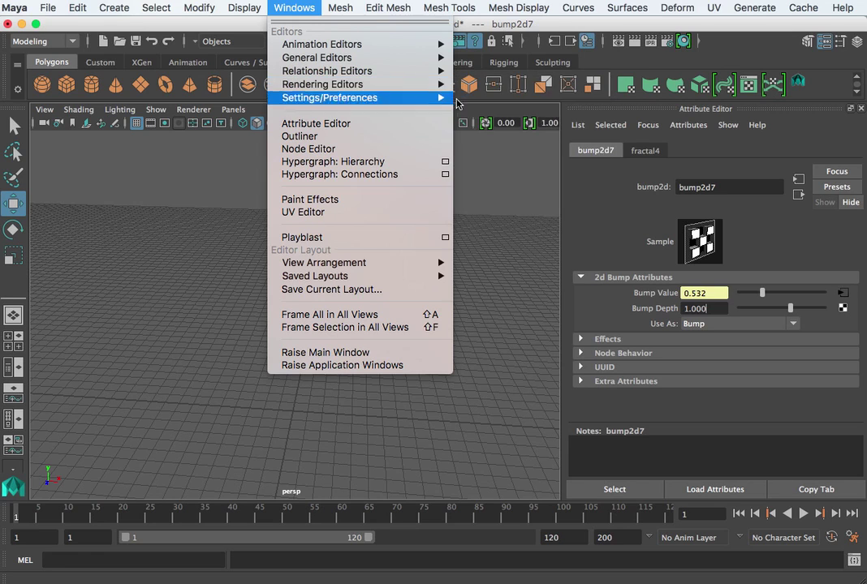
click(479, 117)
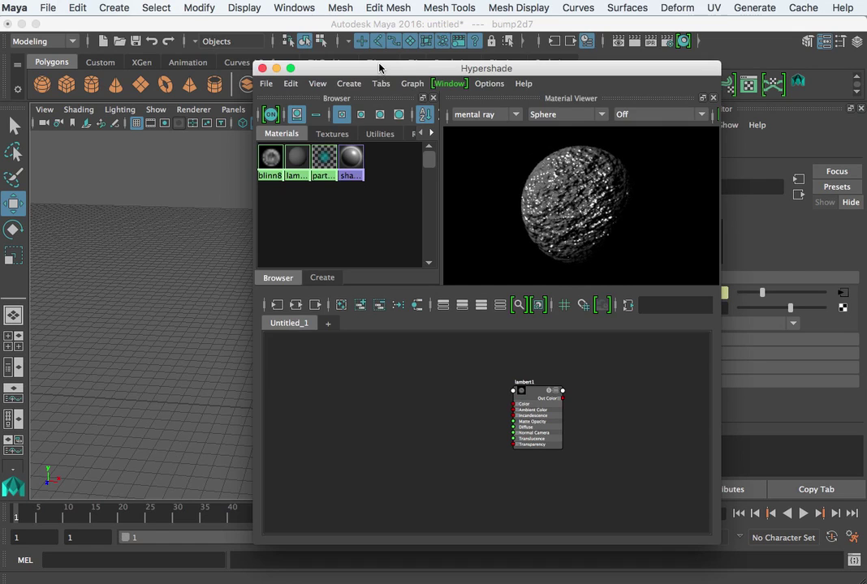
drag(380, 68, 353, 30)
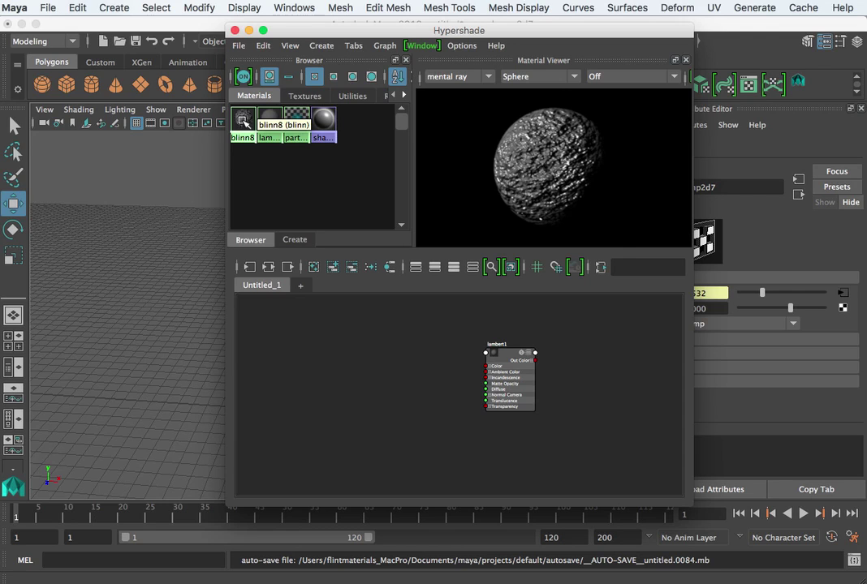
- Add blinn8 to the Hypershade graph and display its input network
drag(244, 120, 371, 349)
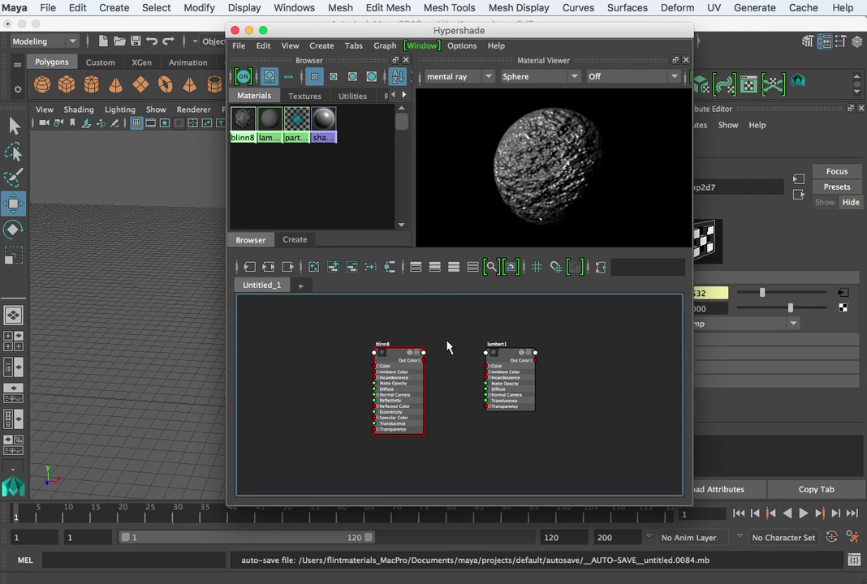
click(407, 372)
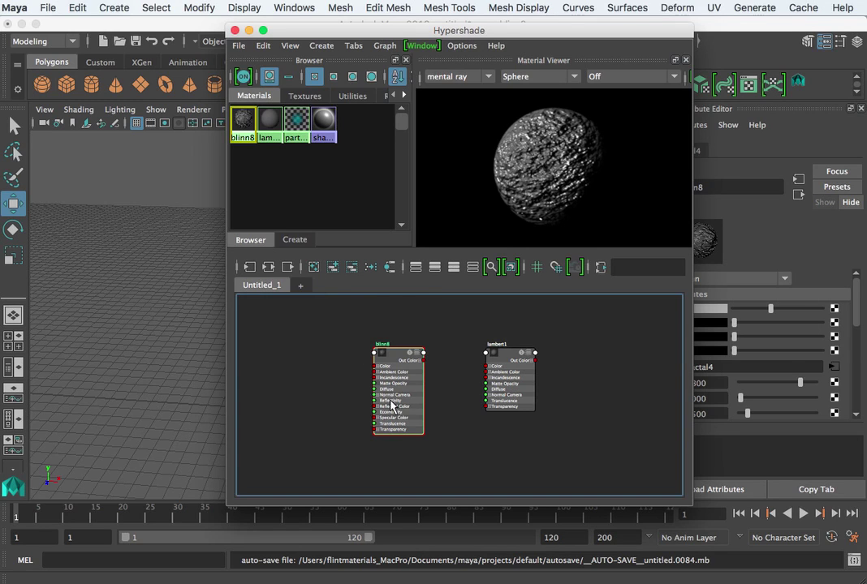
click(249, 267)
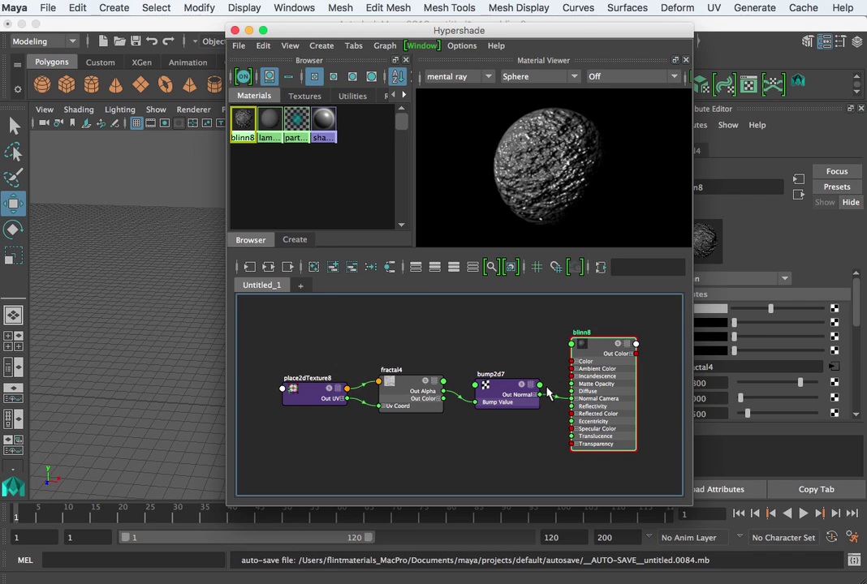
- Tidy the place2dTexture8, fractal4 and bump2d7 nodes and slide the Hypershade left
drag(301, 396, 304, 389)
drag(405, 387, 407, 385)
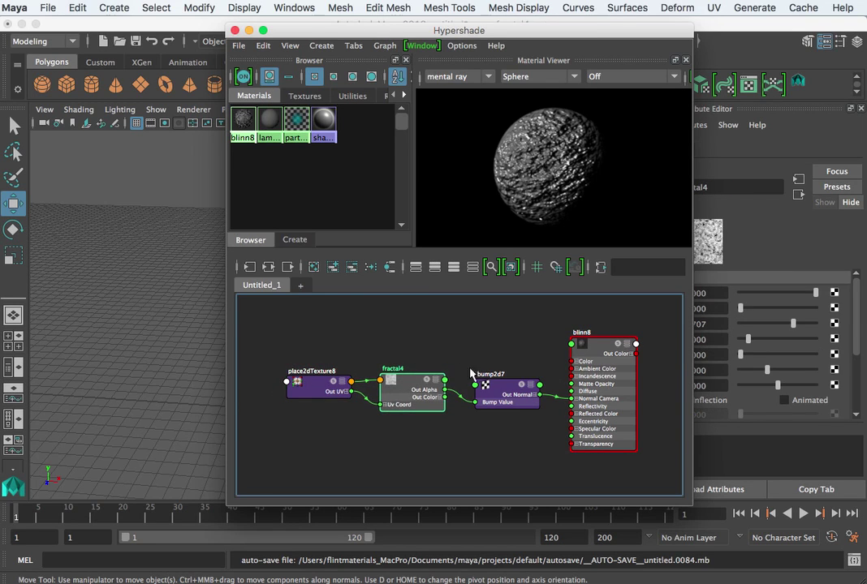
click(502, 385)
drag(502, 385, 503, 383)
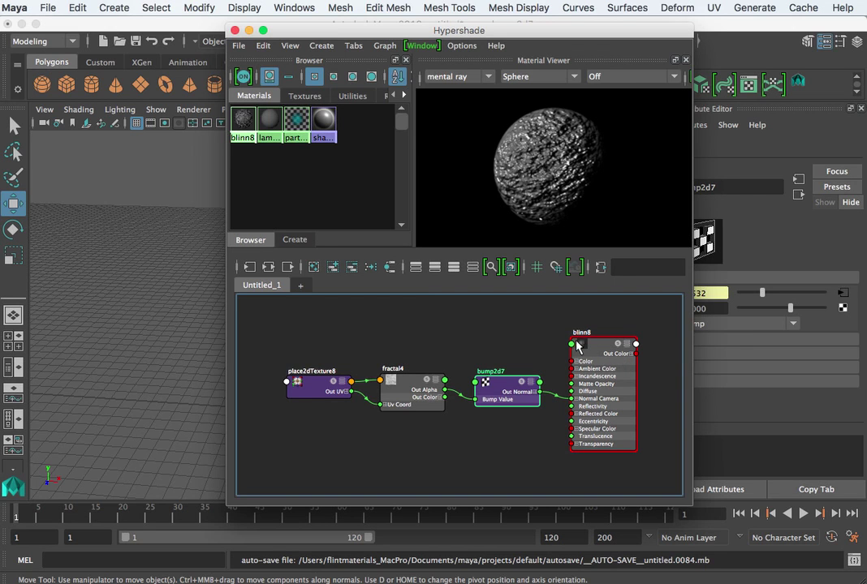
drag(561, 31, 367, 27)
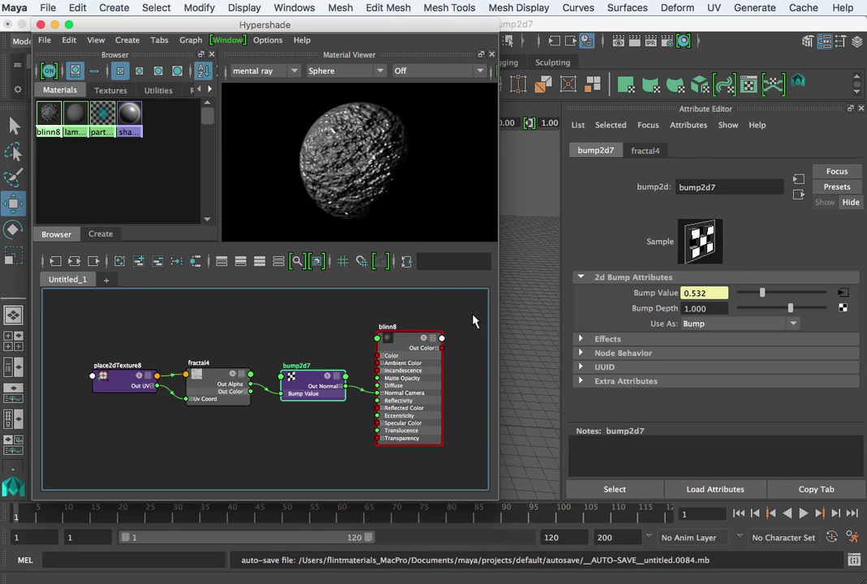
- Set bump2d7's Bump Depth to 0.5
click(537, 271)
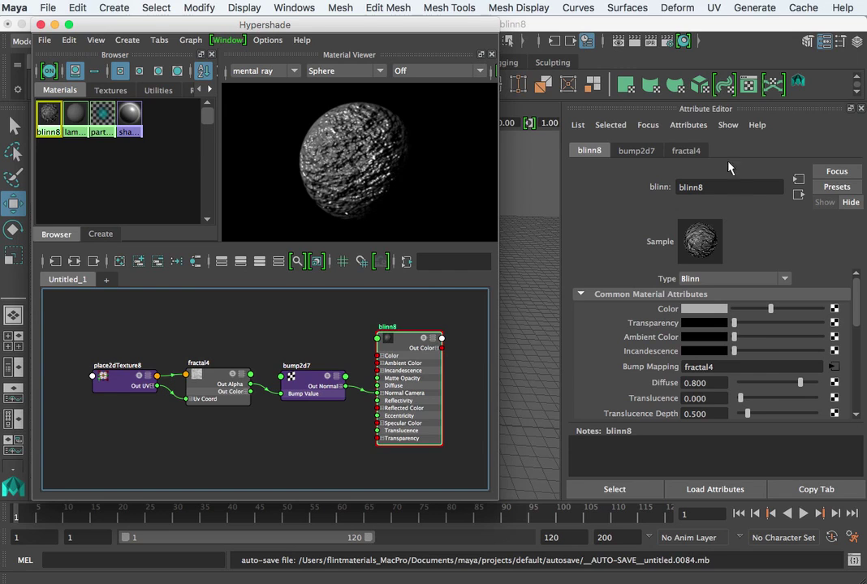
click(312, 387)
double_click(719, 309)
text(0.5)
key(Return)
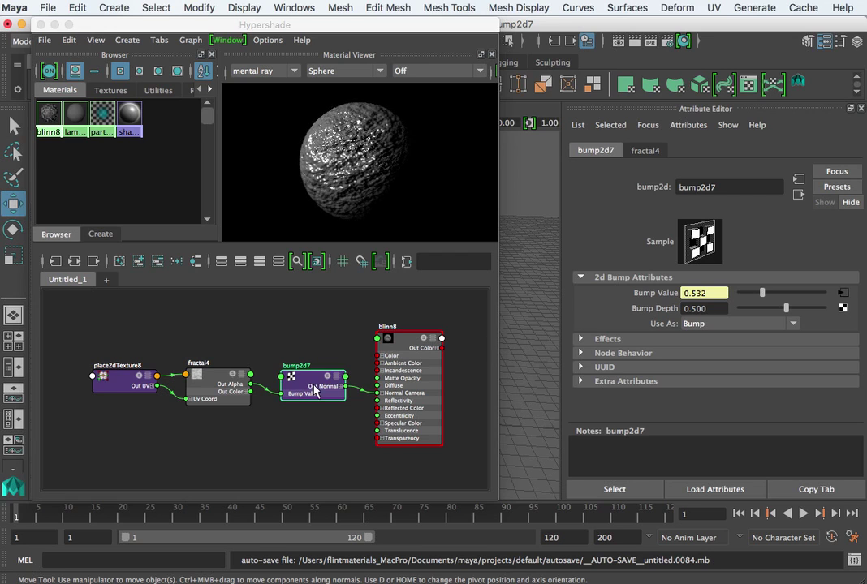
- Raise fractal4's Threshold to about 0.295 and lower its Amplitude to 0.657
click(208, 382)
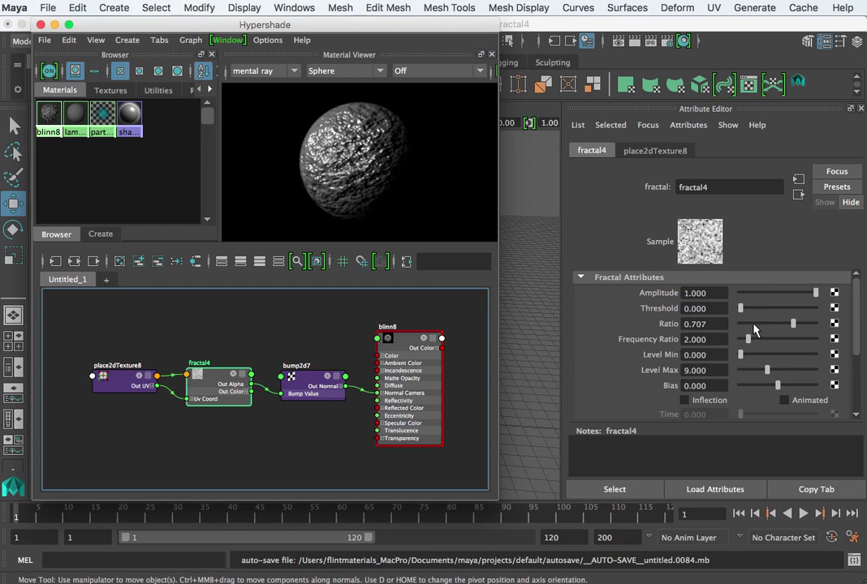
drag(741, 309, 761, 309)
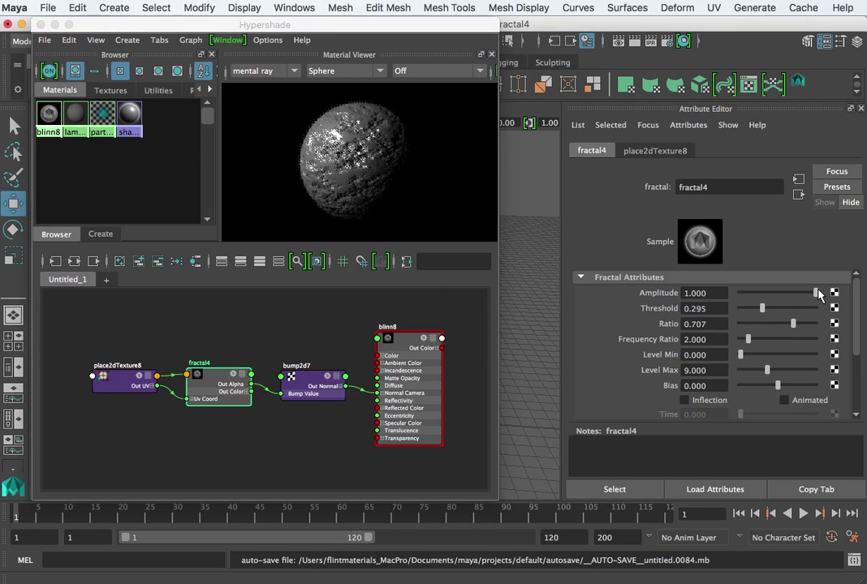
drag(810, 294, 800, 290)
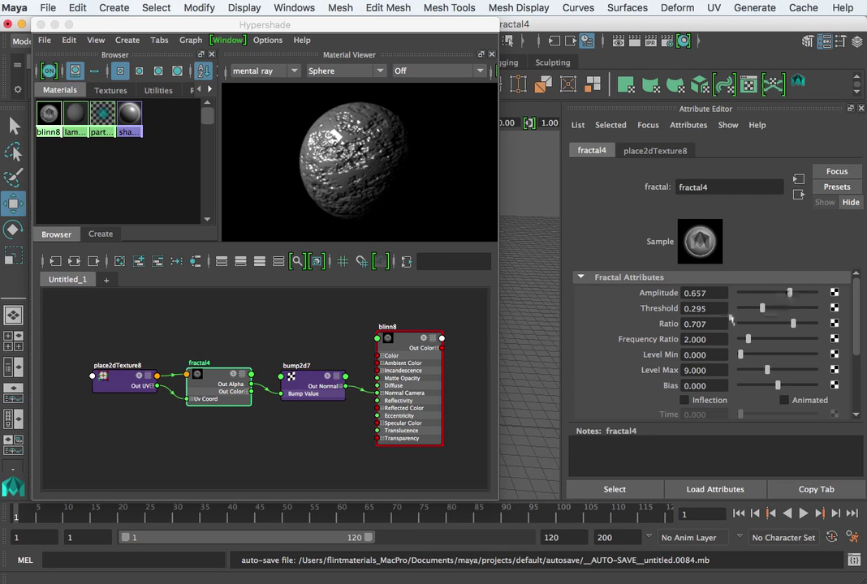
- Review the place2dTexture8, fractal4, bump2d7 and blinn8 attributes, then close the Hypershade
click(114, 380)
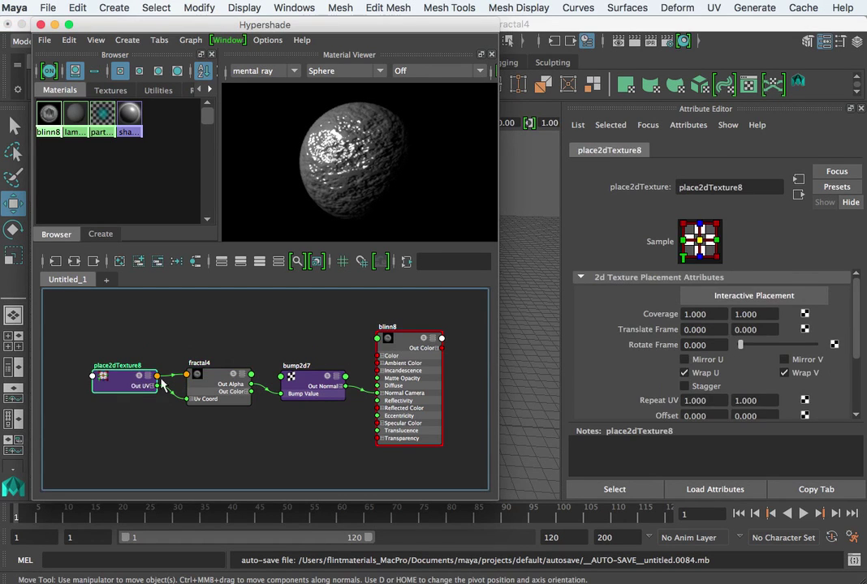
click(210, 391)
click(312, 384)
click(406, 381)
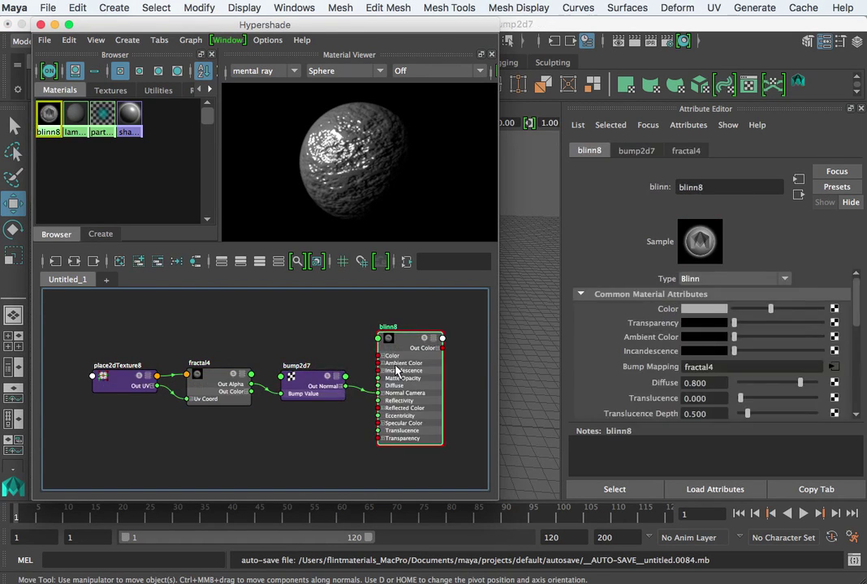
click(312, 383)
click(215, 388)
click(117, 380)
click(217, 388)
click(307, 388)
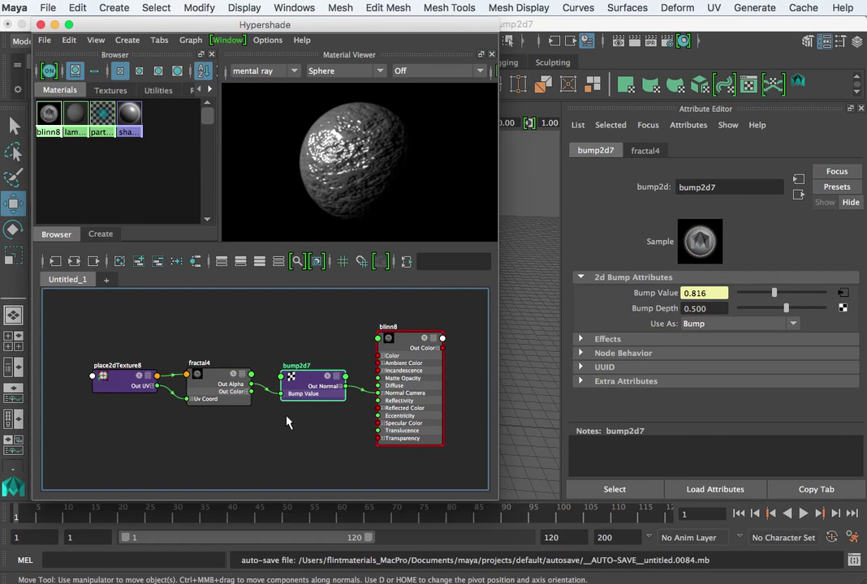
click(41, 25)
scroll(362, 309, up, 6)
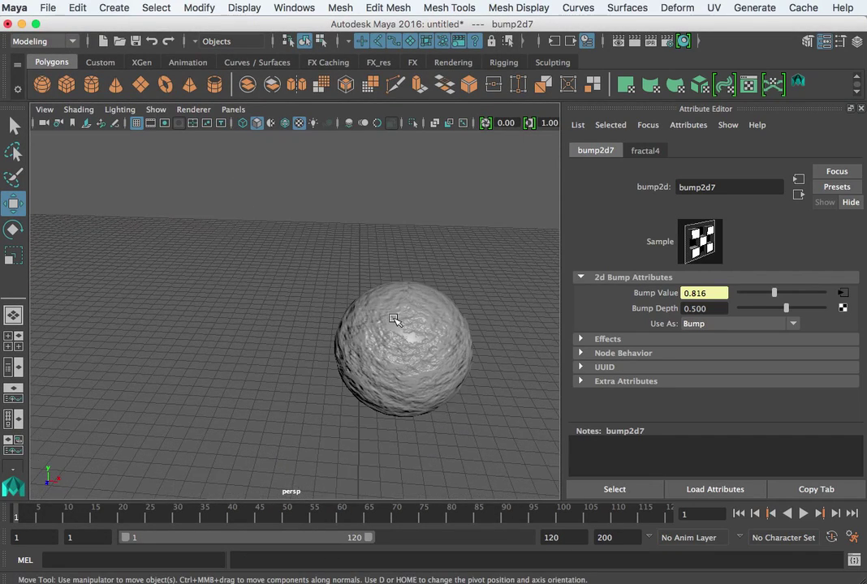
alt+middle_drag(393, 319, 277, 276)
click(207, 252)
click(298, 284)
alt+drag(196, 271, 230, 286)
click(262, 252)
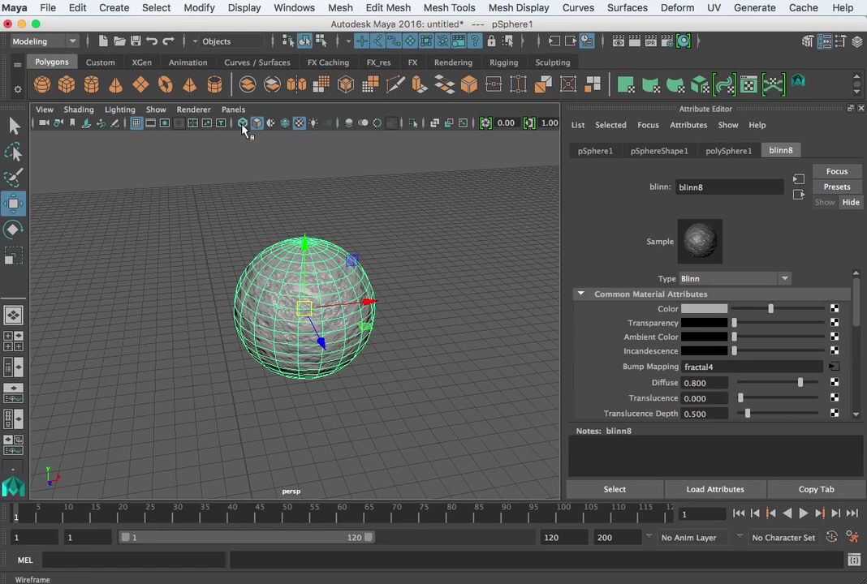
click(242, 124)
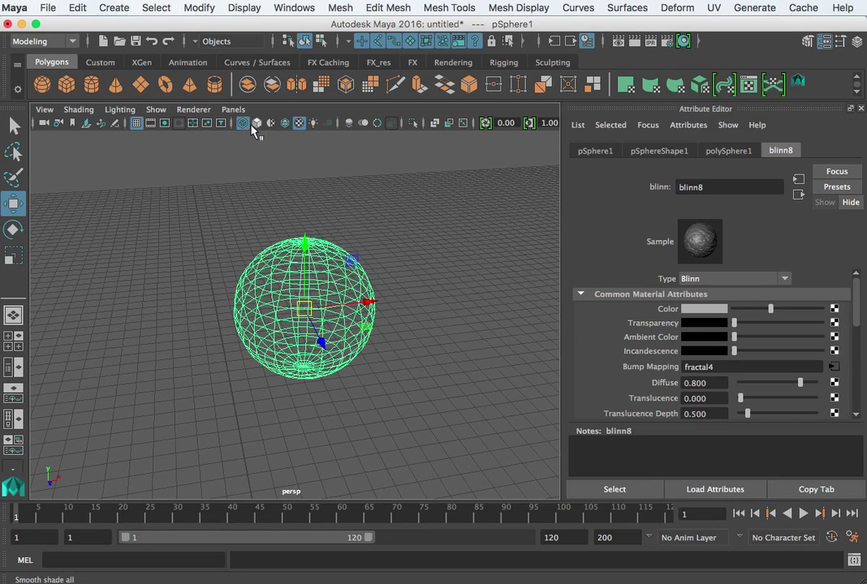
click(258, 123)
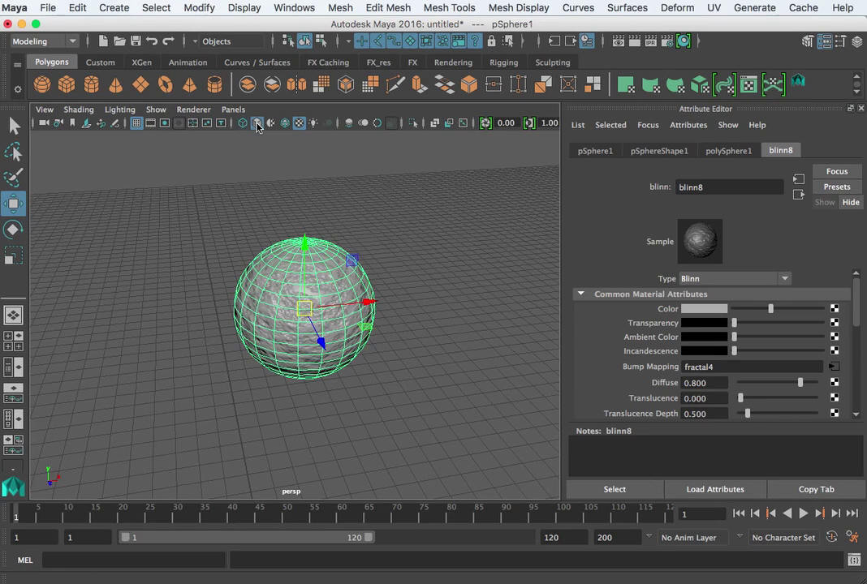
click(308, 166)
click(314, 301)
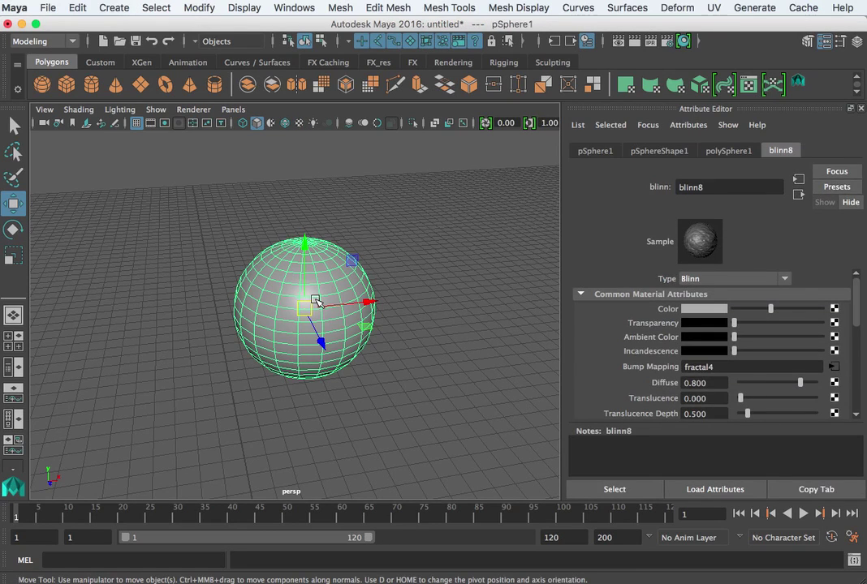
key(4)
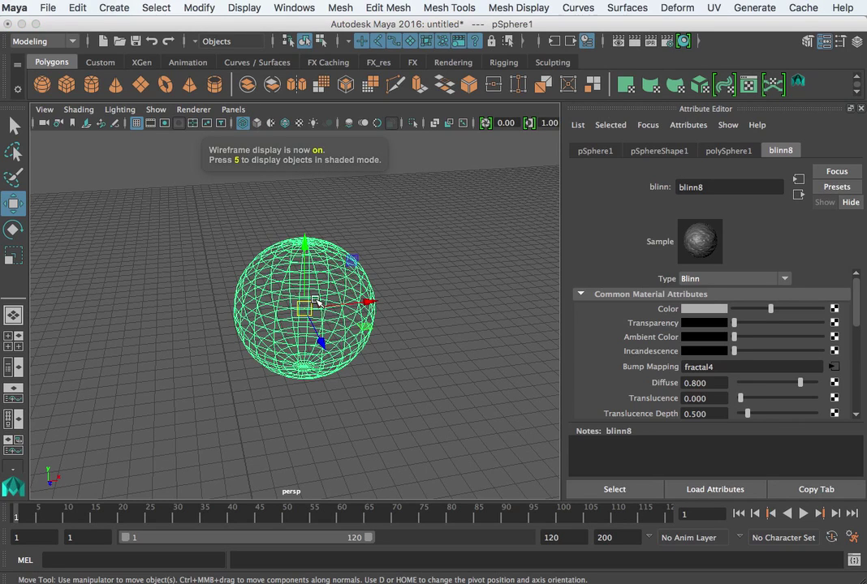
key(5)
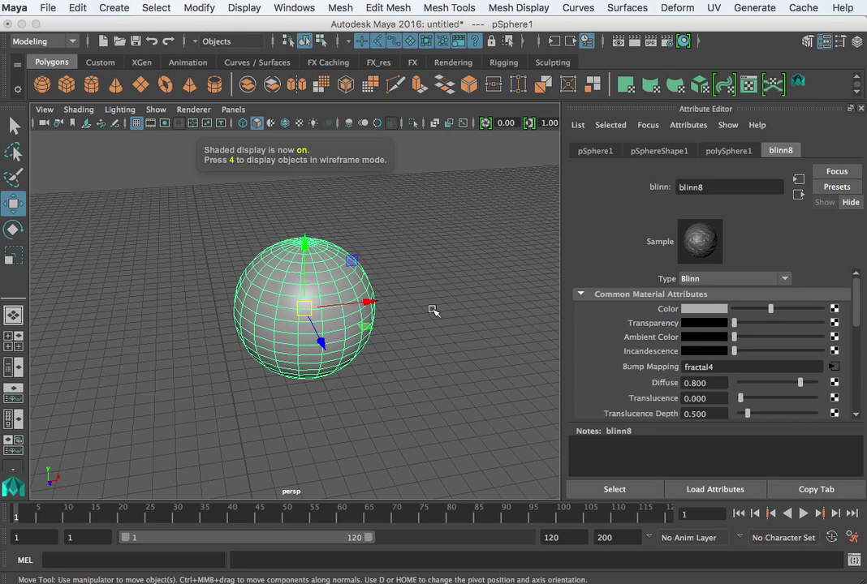
key(6)
- Deselect the sphere and dolly and tumble the persp view to inspect its bumps
click(379, 221)
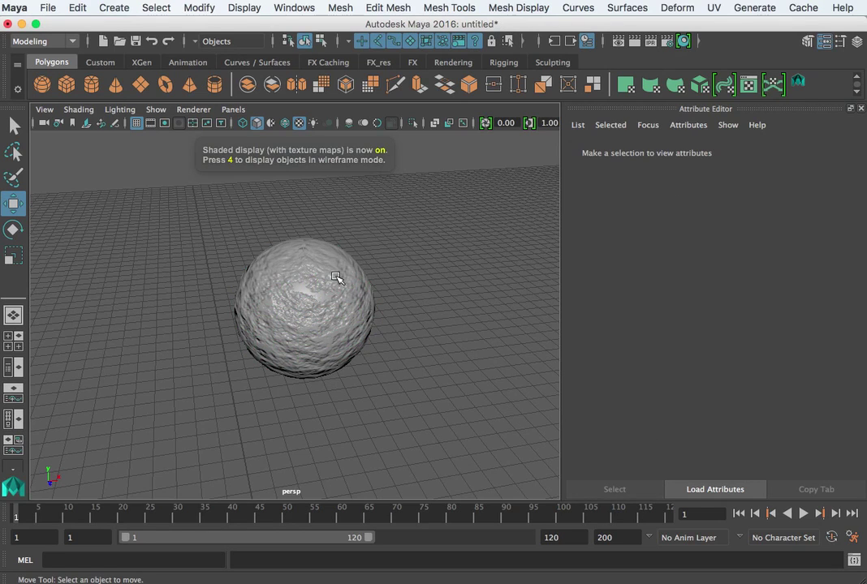
alt+right_drag(329, 284, 370, 293)
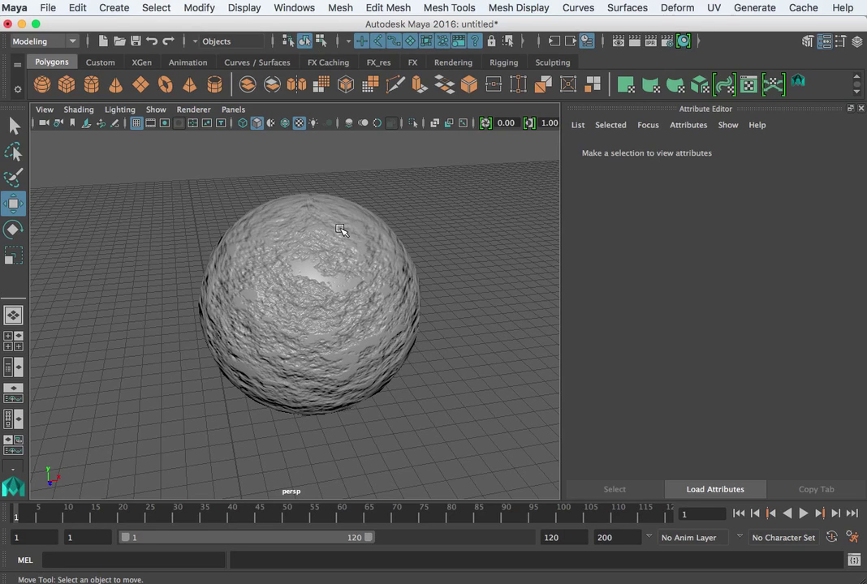
alt+right_drag(422, 271, 382, 272)
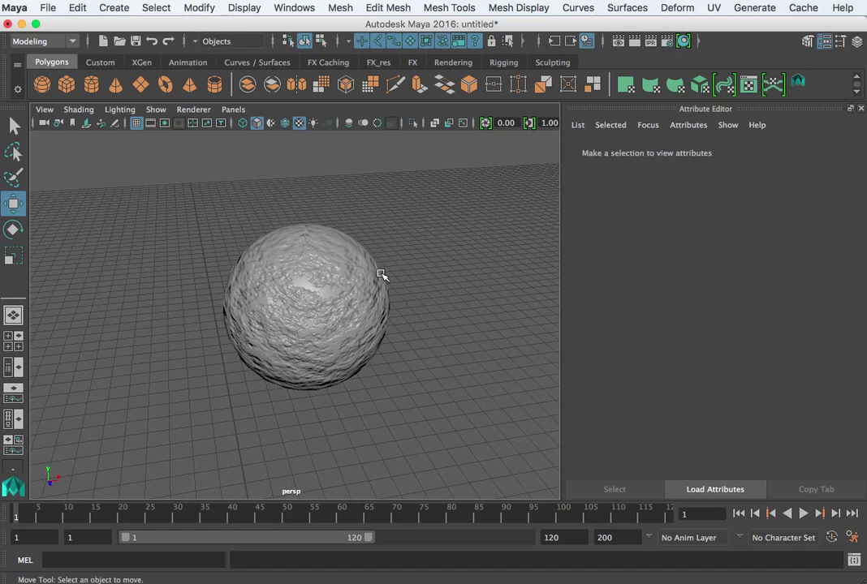
alt+drag(381, 275, 357, 298)
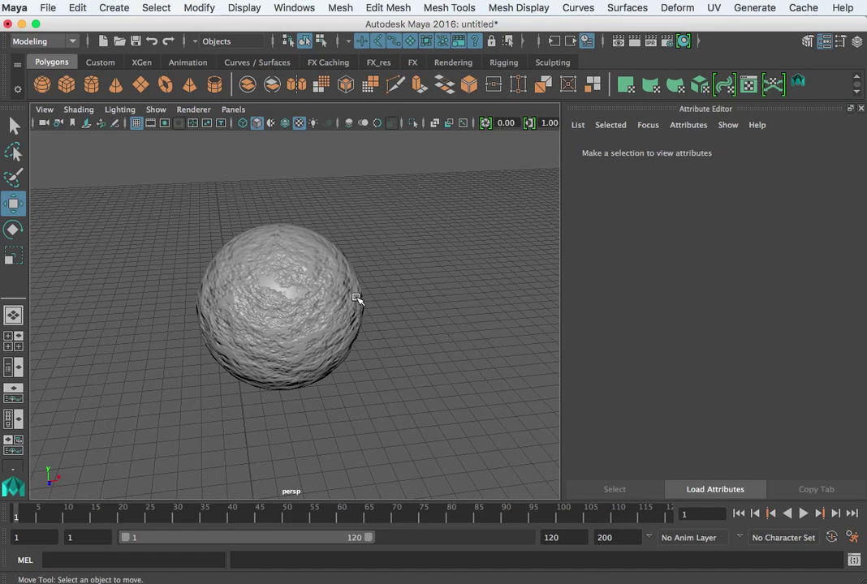
- Select the sphere and follow its connections from fractal4 through bump2d7 to blinn8
click(332, 289)
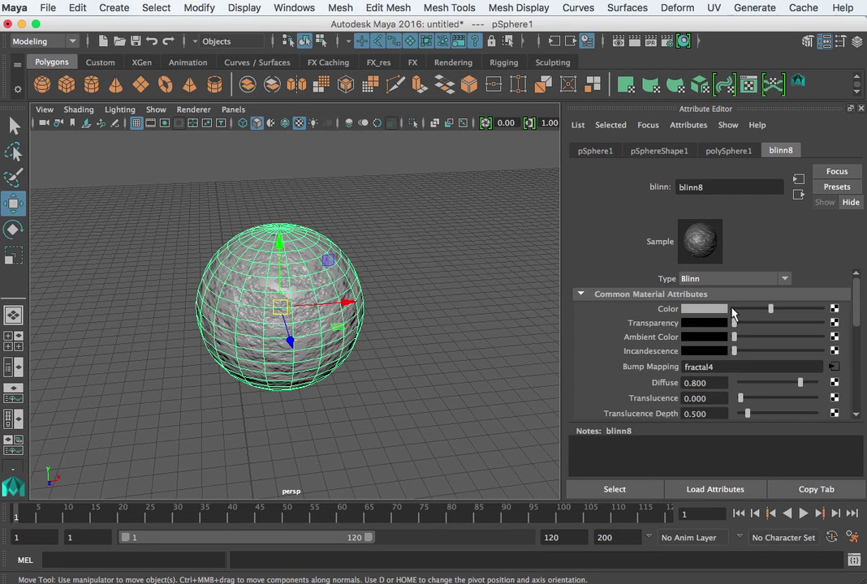
click(835, 368)
click(797, 196)
click(800, 180)
click(798, 196)
click(798, 196)
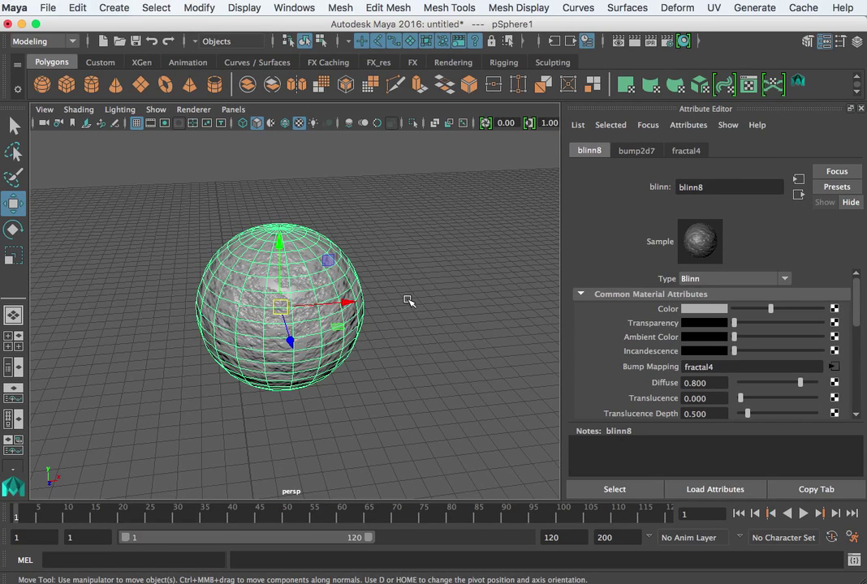